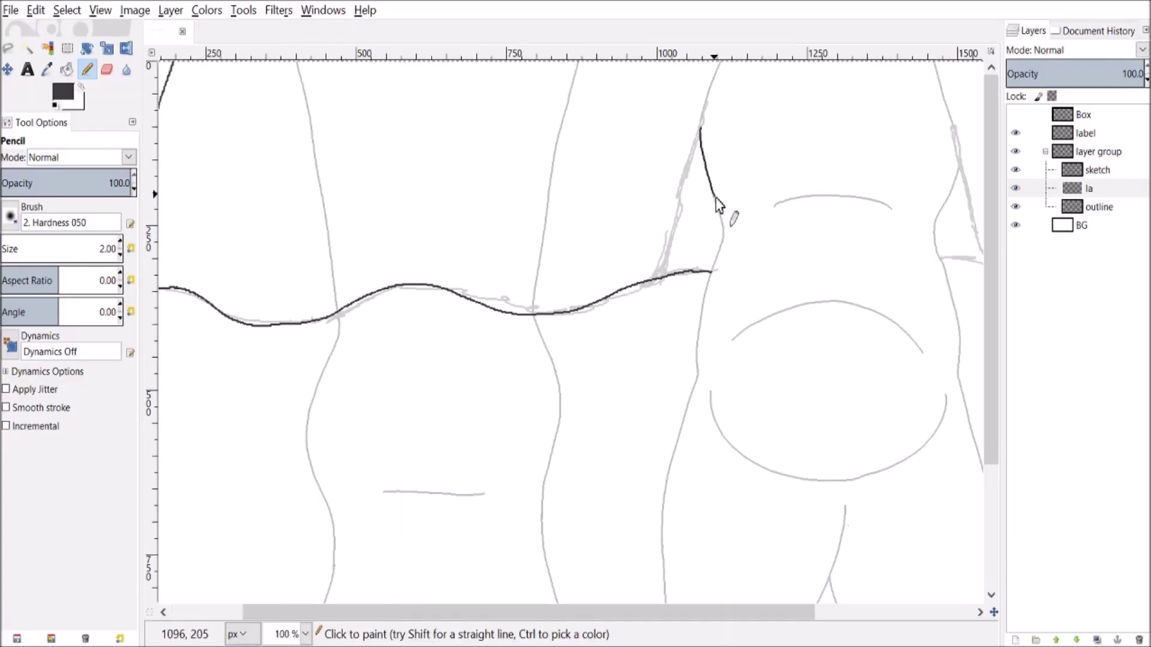
- Ink the dress outline over the sketch: wavy hem, right panel edges and skirt fold lines
drag(666, 90, 627, 268)
key(ctrl+z)
drag(630, 207, 621, 297)
scroll(576, 324, down, 1)
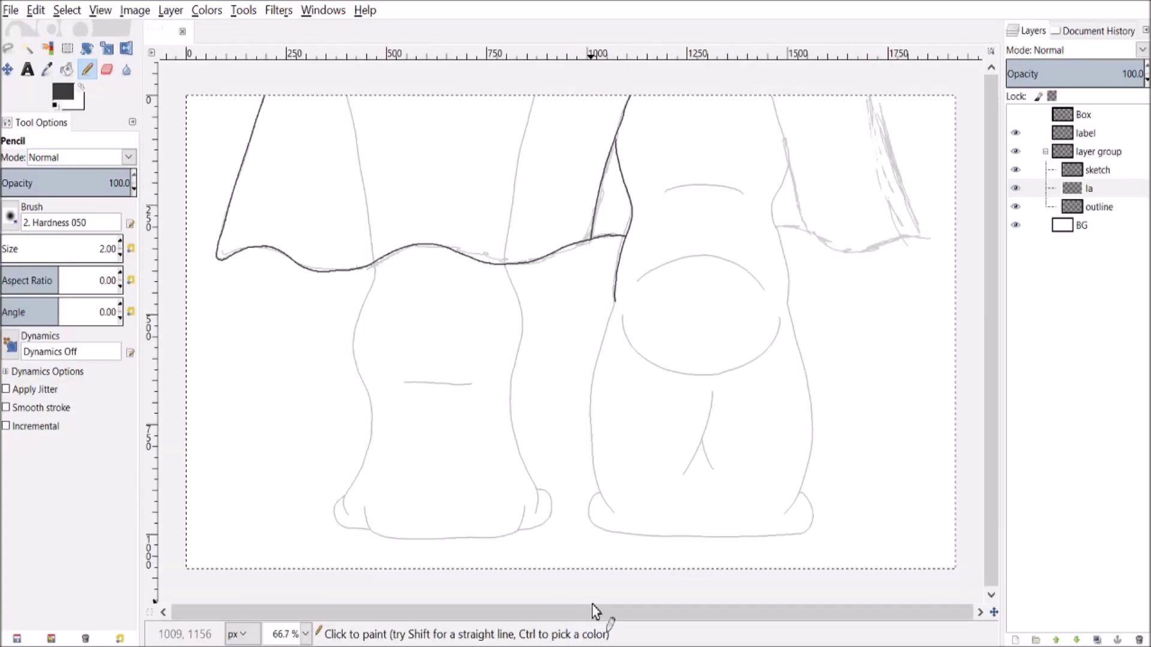
scroll(612, 270, up, 2)
mouse_move(571, 63)
mouse_down()
mouse_move(645, 359)
mouse_move(890, 396)
mouse_up()
drag(823, 126, 917, 396)
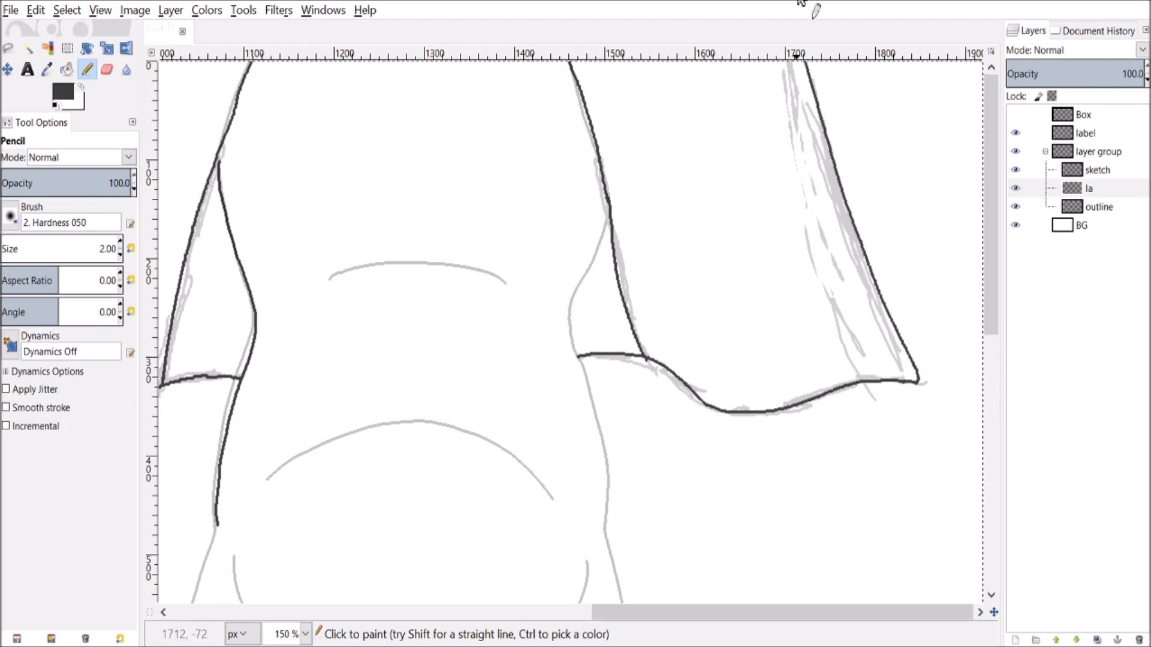
key(1)
drag(612, 153, 652, 324)
drag(656, 153, 715, 346)
key(shift+ctrl+j)
drag(504, 94, 540, 233)
drag(396, 95, 451, 225)
drag(288, 95, 342, 216)
scroll(756, 198, up, 3)
- Ink the outlines of both legs and feet, including heels and foot bottoms
drag(812, 164, 791, 306)
key(1)
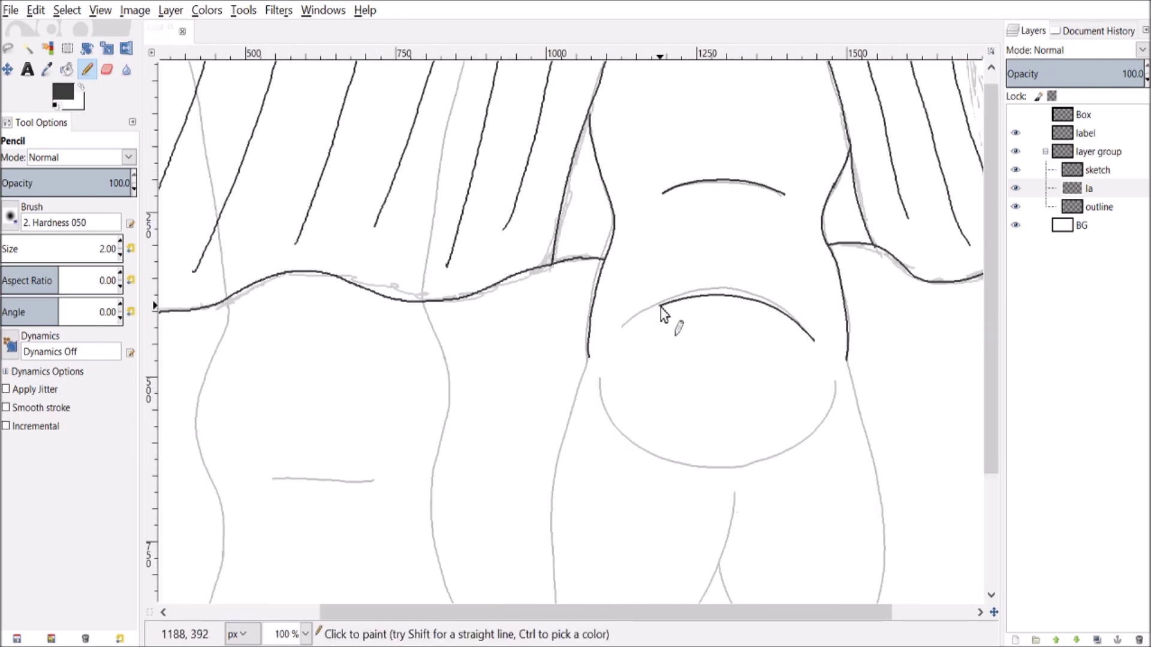
scroll(707, 305, down, 3)
drag(589, 211, 585, 523)
drag(850, 208, 845, 517)
drag(733, 341, 683, 504)
drag(720, 445, 745, 508)
drag(836, 234, 601, 226)
drag(562, 484, 553, 543)
drag(811, 563, 868, 491)
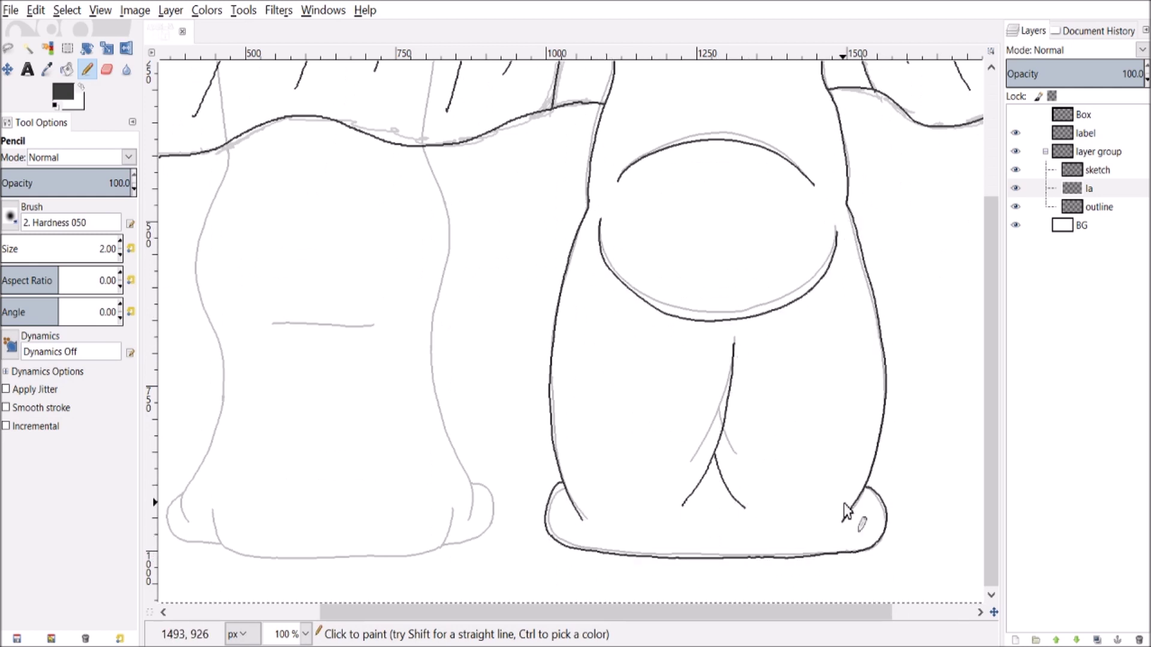
scroll(845, 540, left, 3)
mouse_move(360, 149)
mouse_down()
mouse_move(324, 504)
mouse_move(358, 543)
mouse_up()
mouse_move(563, 149)
mouse_down()
mouse_move(610, 503)
mouse_move(587, 547)
mouse_move(414, 558)
mouse_up()
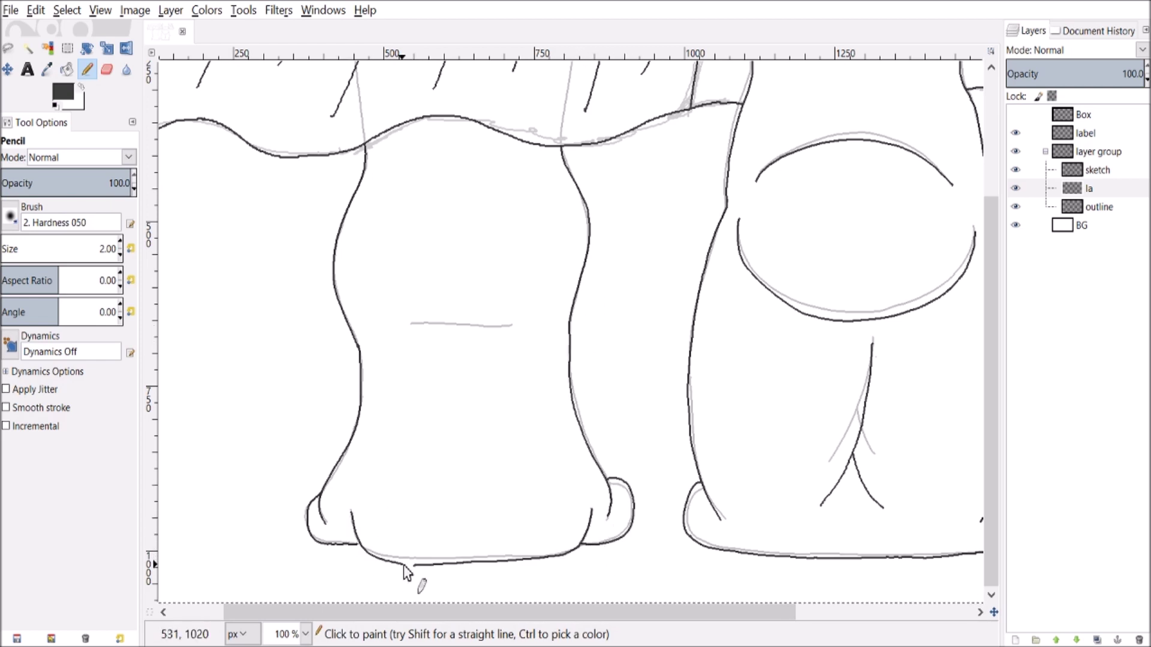
drag(359, 518, 409, 576)
key(2)
- Hide the sketch layer and fill the dress light yellow with darker yellow folds
click(1015, 170)
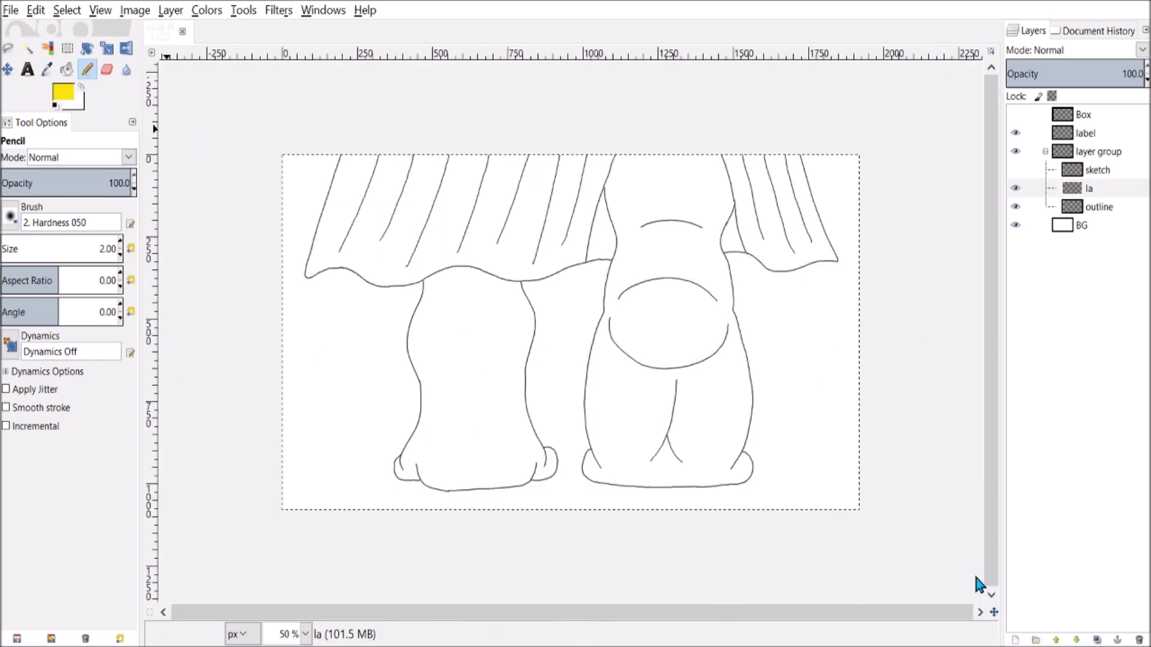
click(773, 207)
click(450, 208)
click(665, 405)
scroll(873, 536, up, 1)
- Fill both feet grey, the right foot a darker grey
key(shift+b)
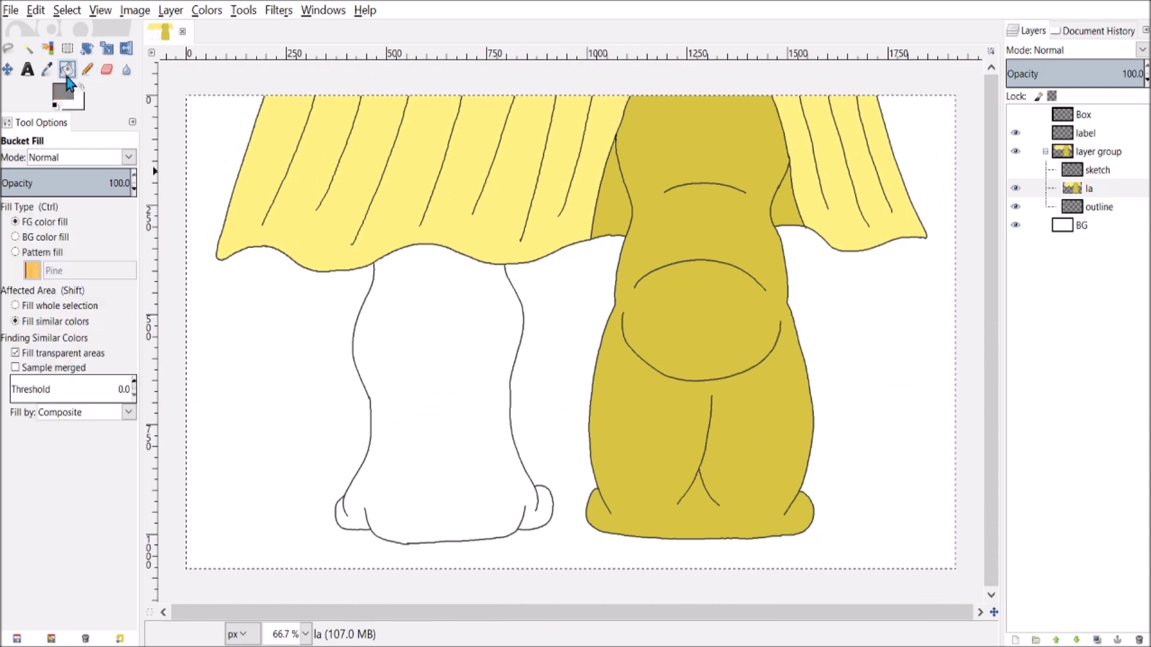
click(674, 325)
key(ctrl+z)
scroll(841, 262, down, 1)
click(675, 325)
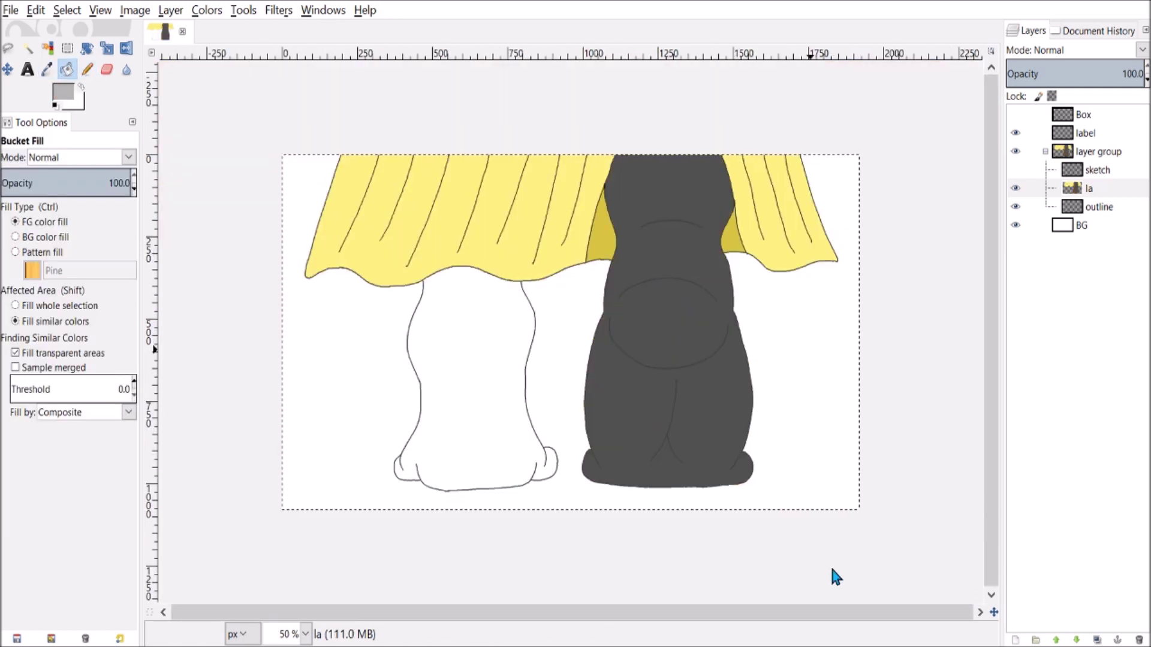
click(495, 442)
- Draw a horizon line, then fill the ground green and the sky light blue
key(n)
drag(283, 383, 859, 373)
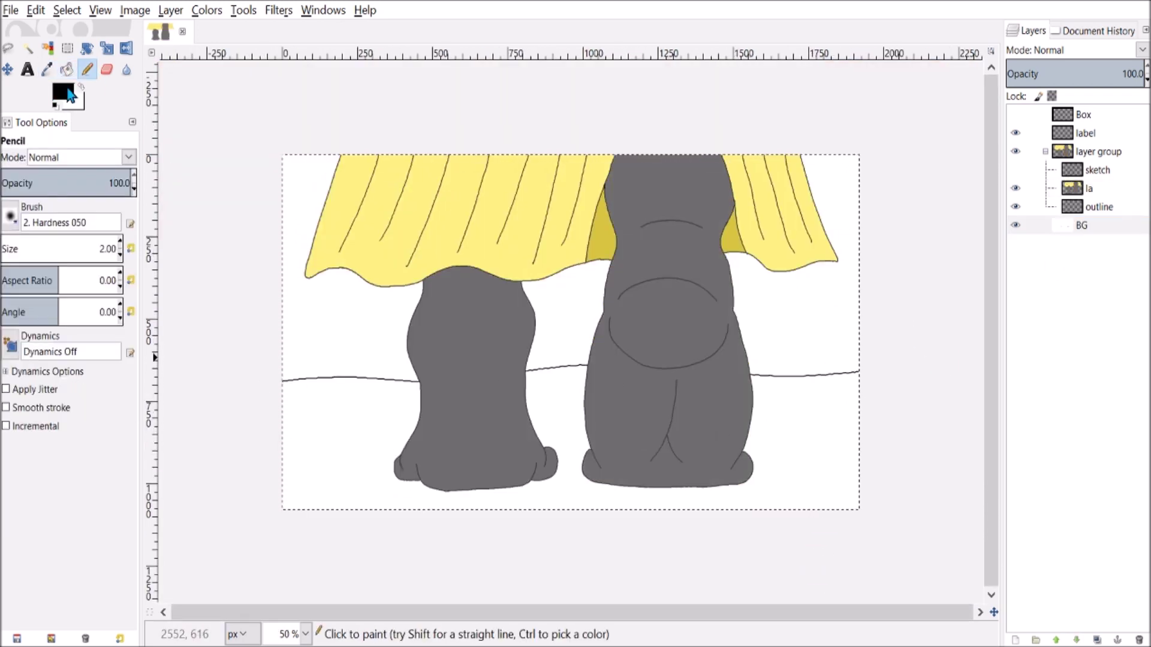
key(shift+b)
click(612, 432)
click(792, 297)
- Draw five cloud outlines in the sky and fill them white
key(n)
drag(323, 329, 378, 324)
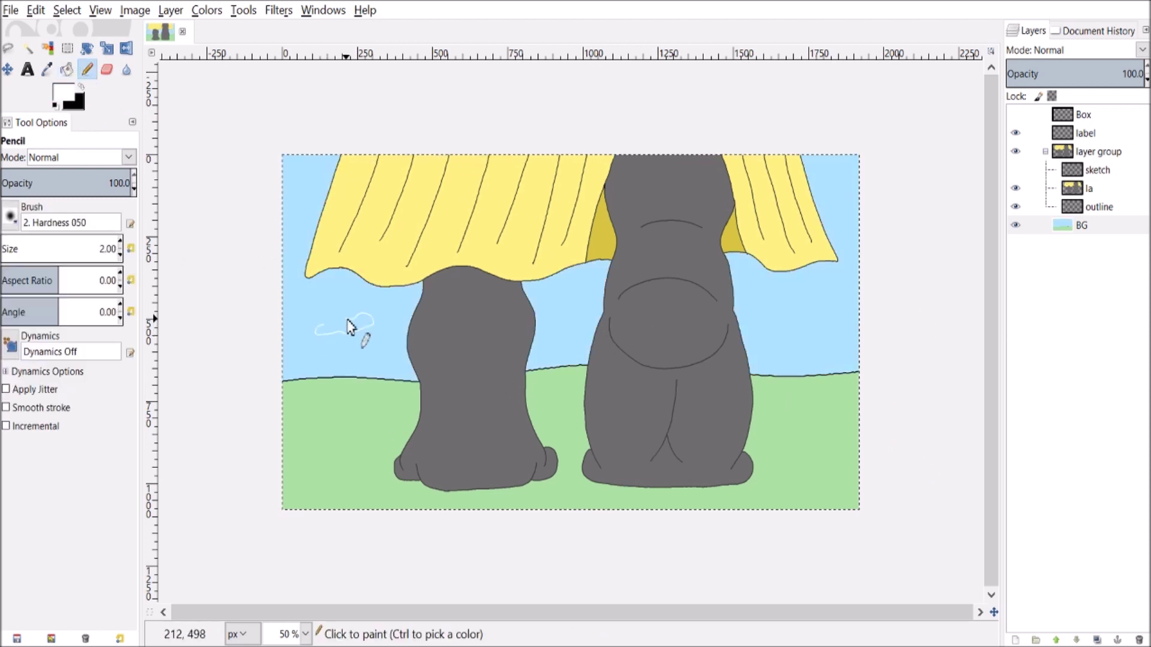
drag(585, 298, 630, 301)
drag(768, 297, 823, 293)
drag(832, 198, 859, 216)
drag(287, 194, 316, 185)
key(shift+b)
click(593, 297)
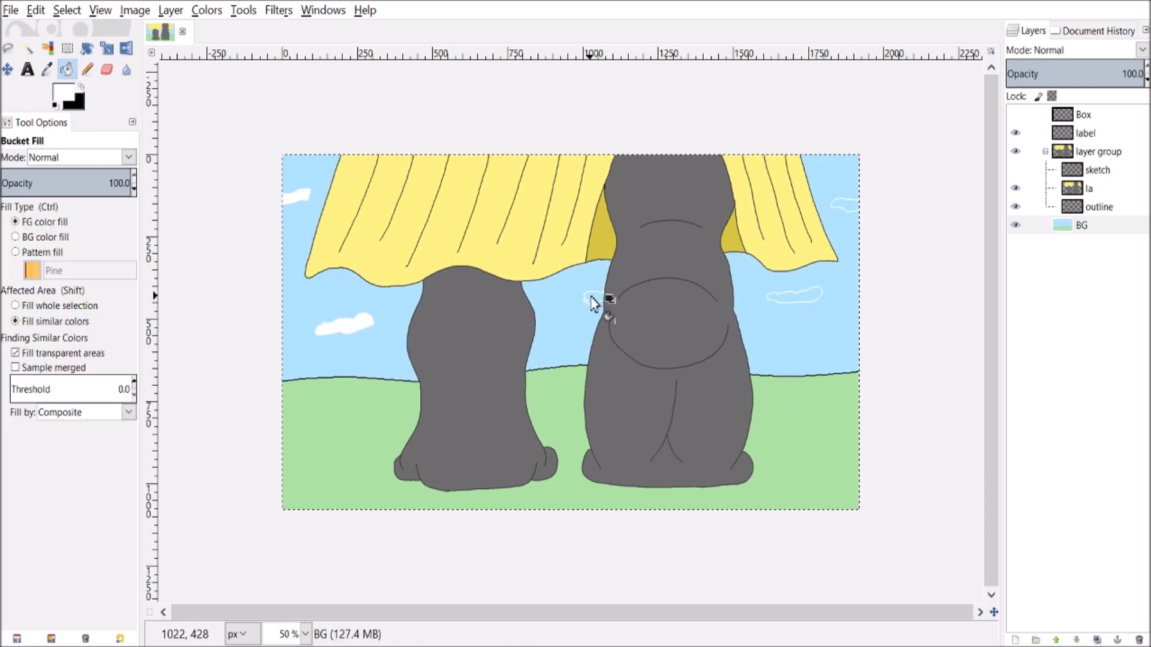
scroll(594, 297, up, 3)
click(890, 320)
scroll(890, 320, down, 2)
- Draw five small black M-shaped grass tufts scattered across the green ground
drag(225, 486, 242, 486)
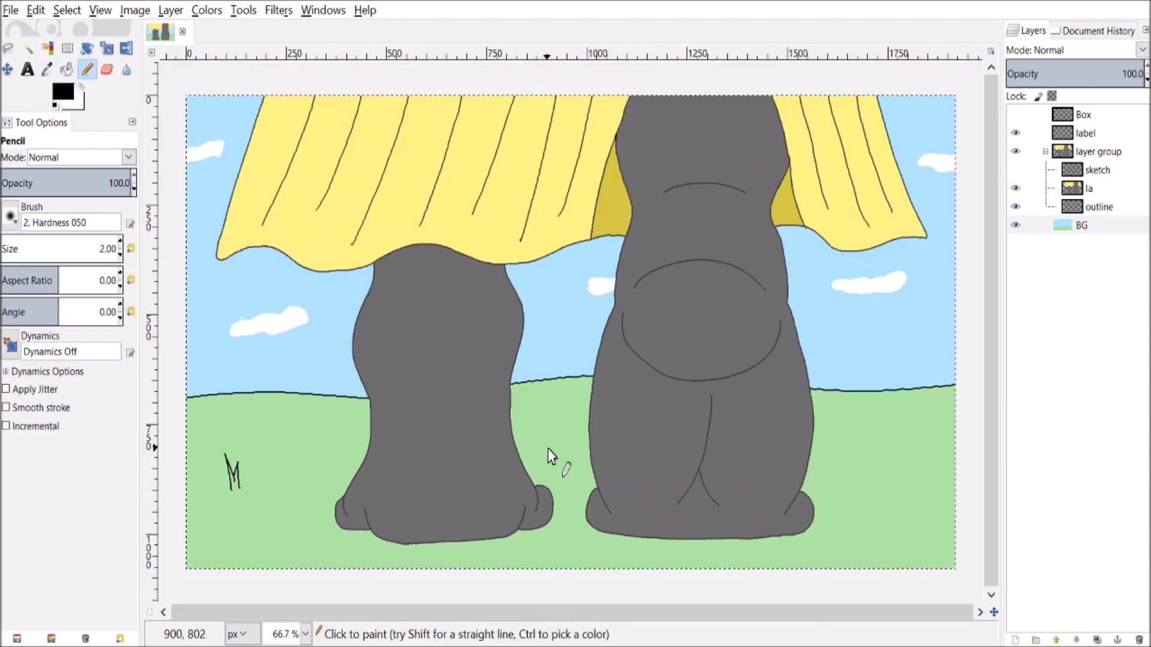
drag(543, 450, 559, 450)
drag(842, 530, 857, 531)
drag(850, 427, 868, 428)
drag(286, 432, 300, 431)
key(shift+o)
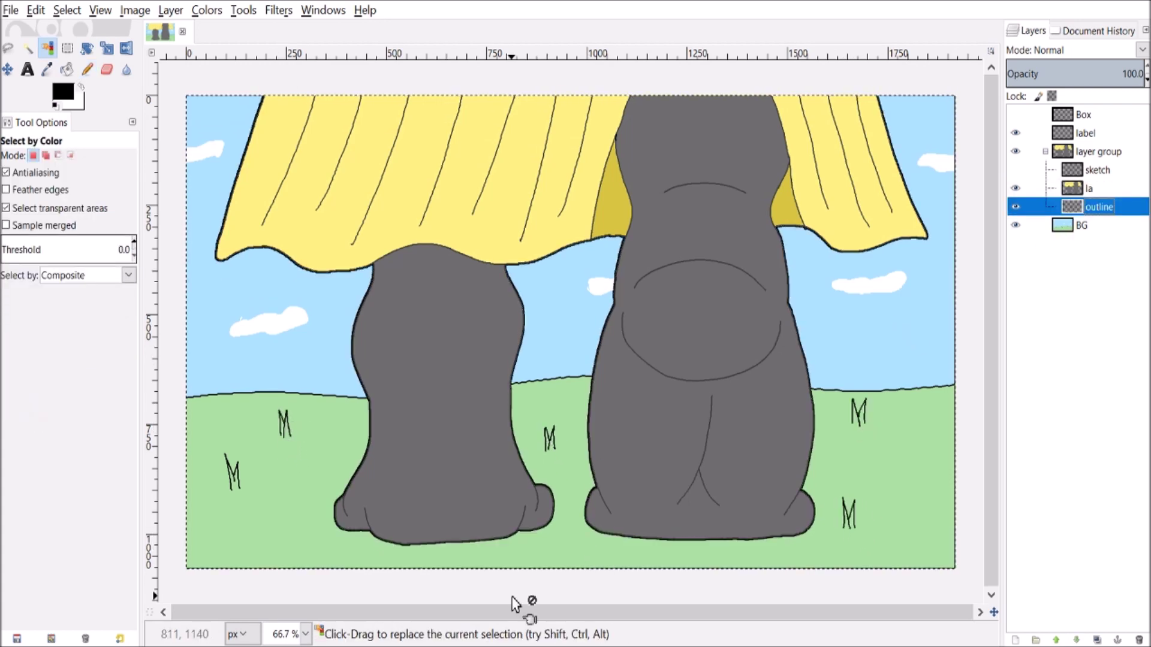